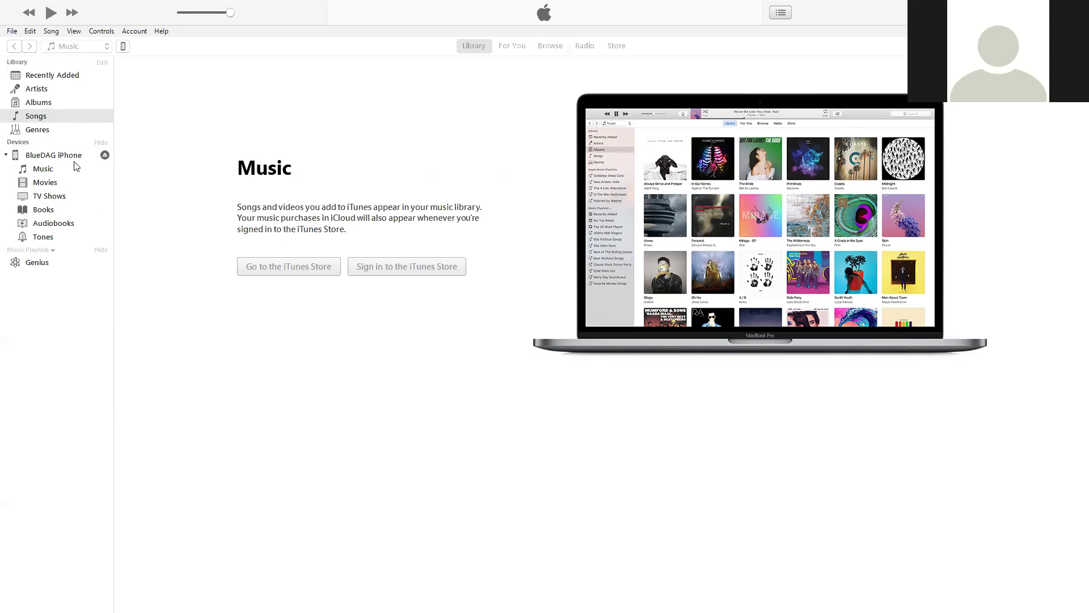
Step: Bring the iTunes window into focus
left_click(124, 50)
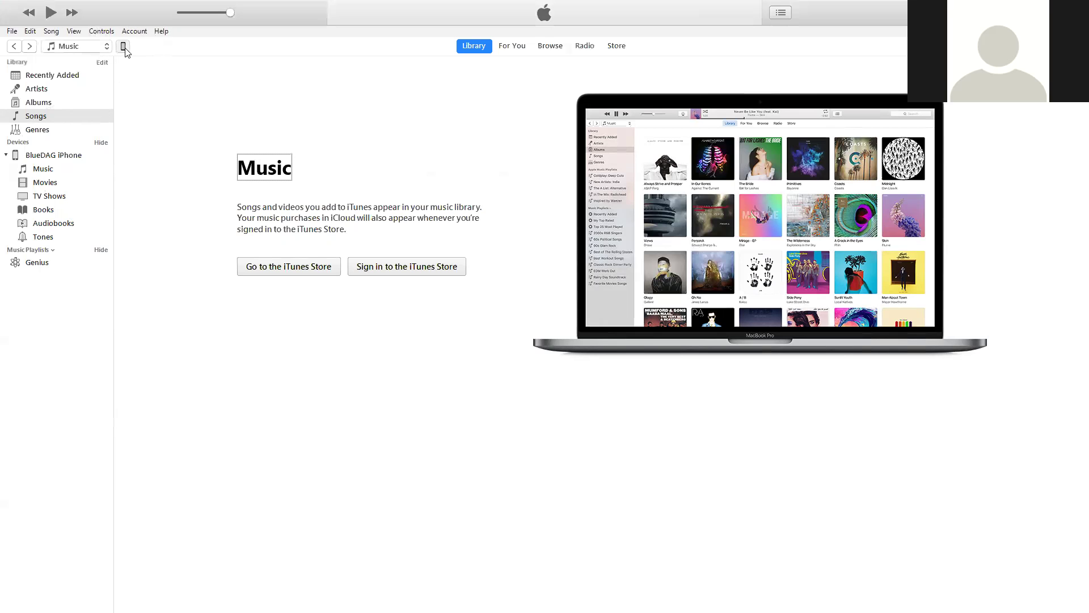
Step: Select the Photos folder under BlueDAG Enterprise in the iPhone's File Sharing page
left_click(124, 48)
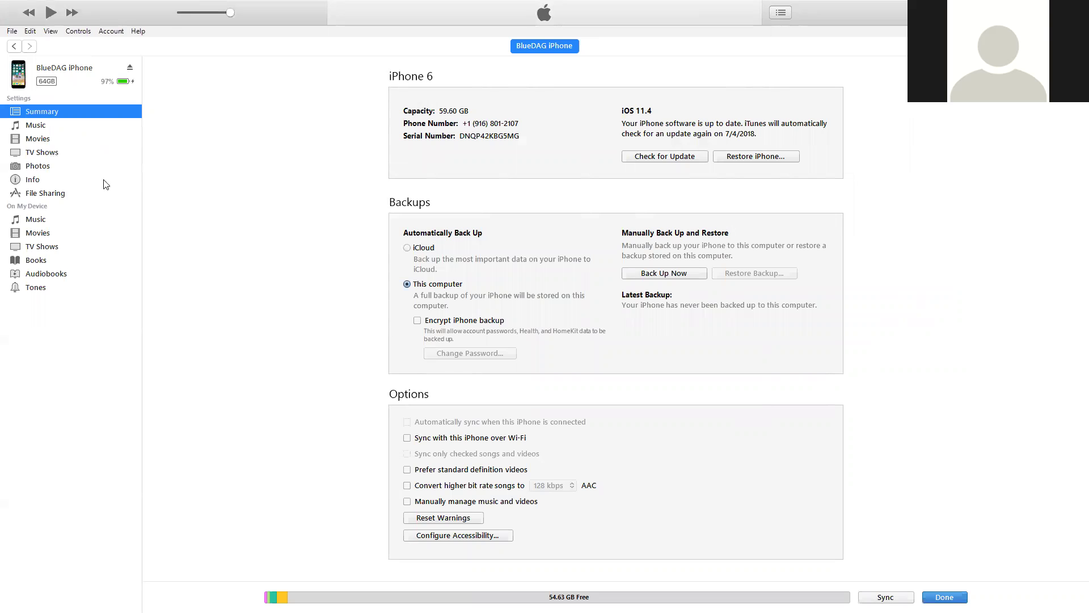
left_click(61, 199)
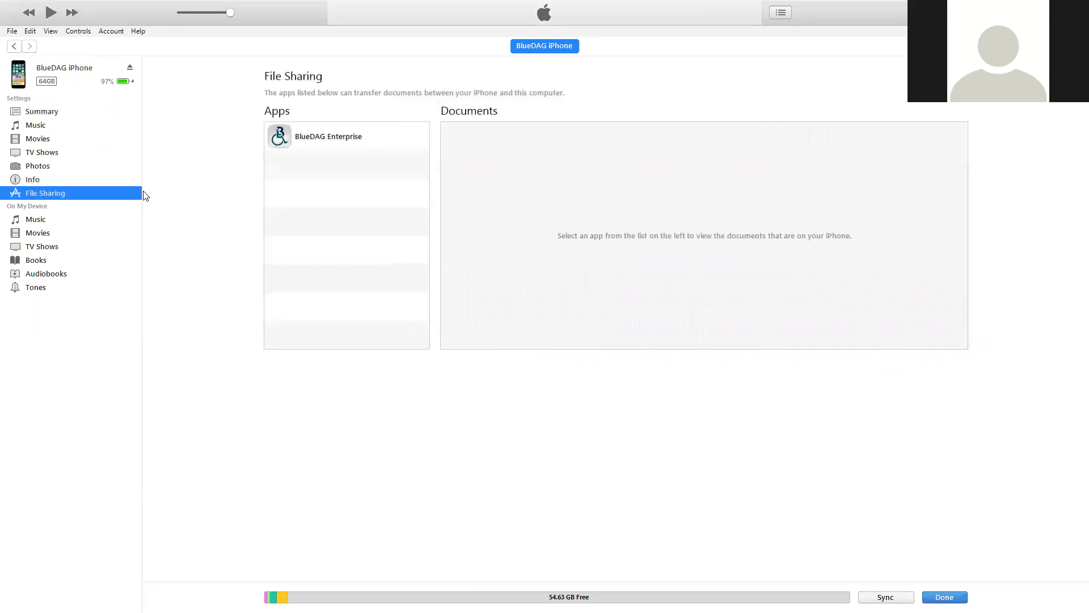
left_click(282, 137)
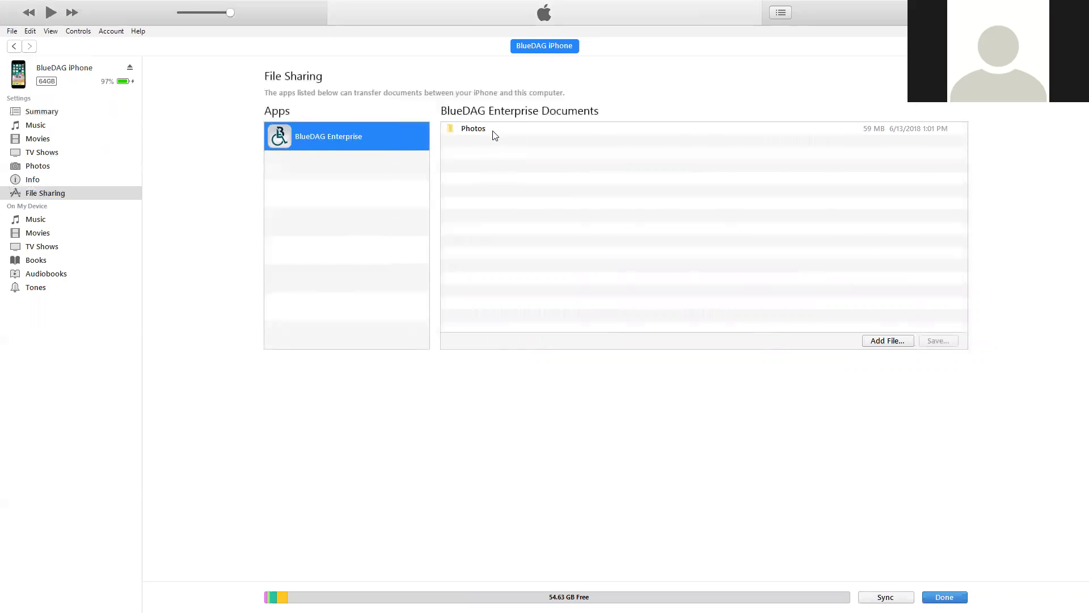
left_click(488, 135)
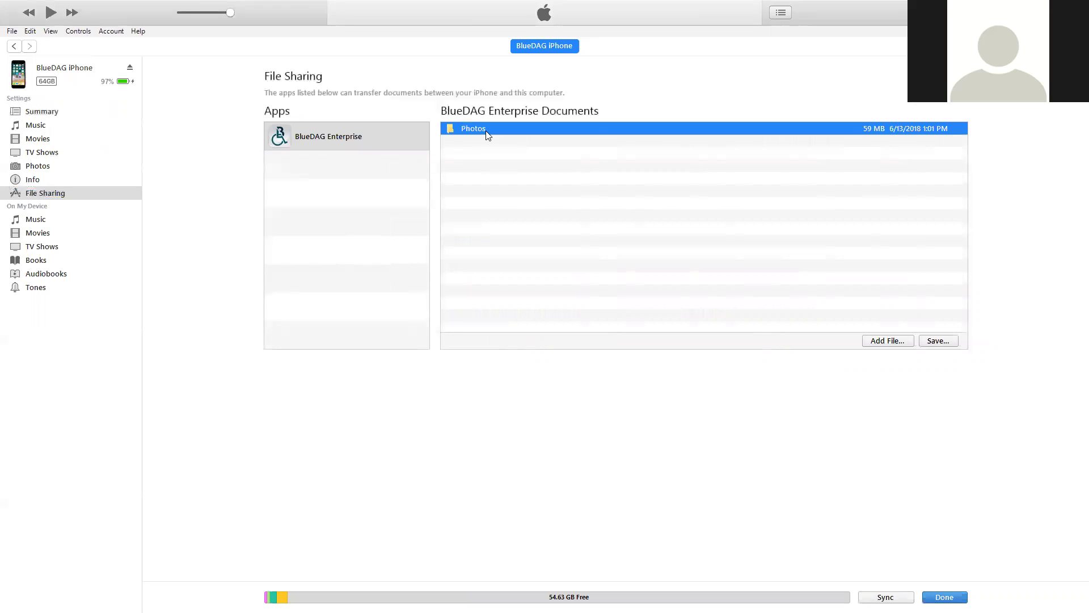
Step: Save the Photos folder to Documents > iTunes Demo on the PC
left_click(930, 342)
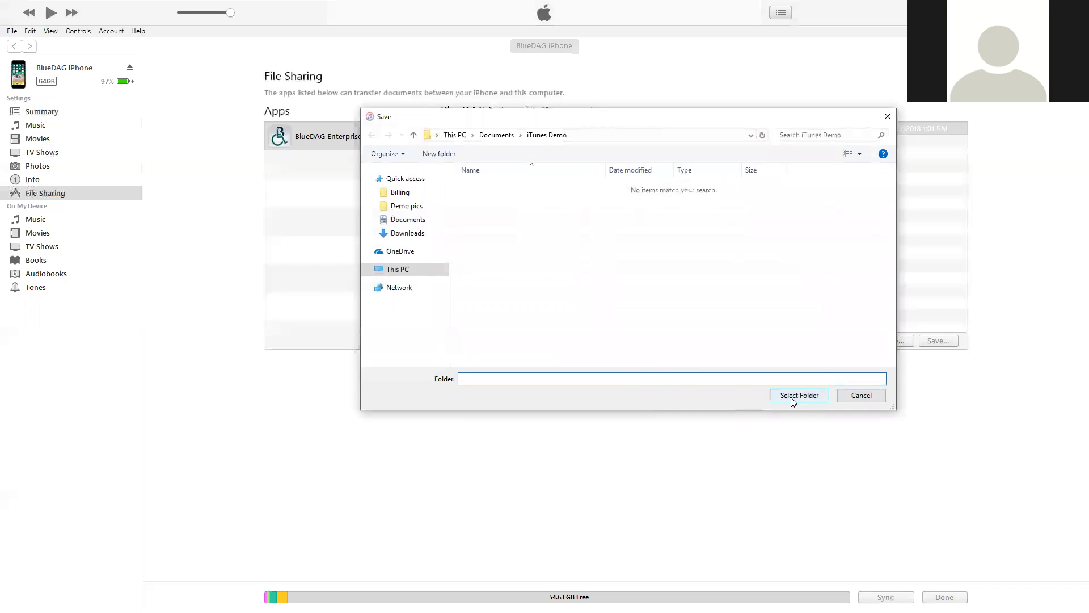
left_click(791, 396)
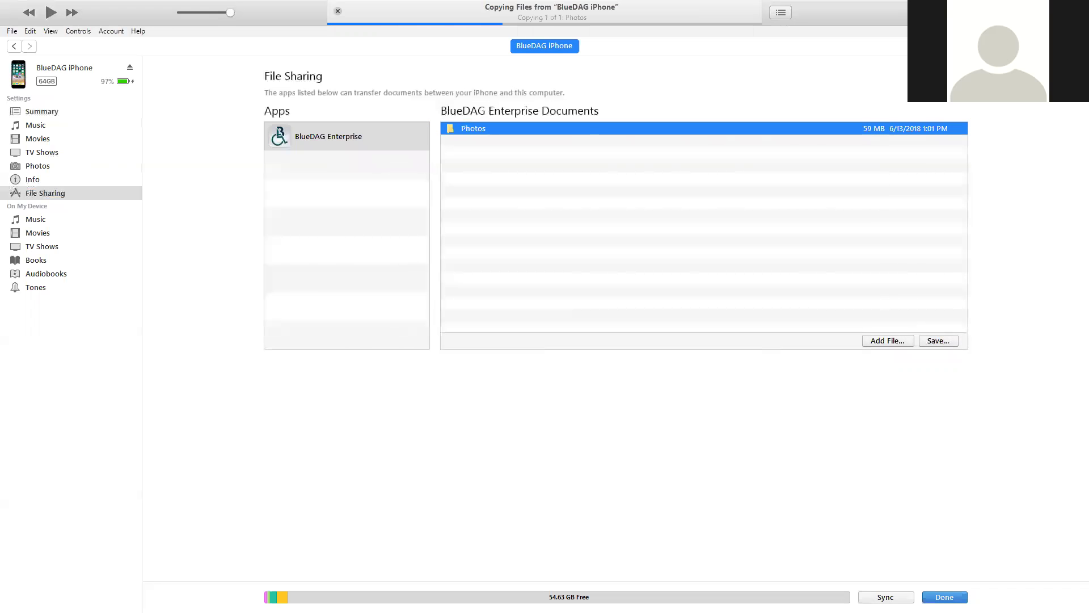